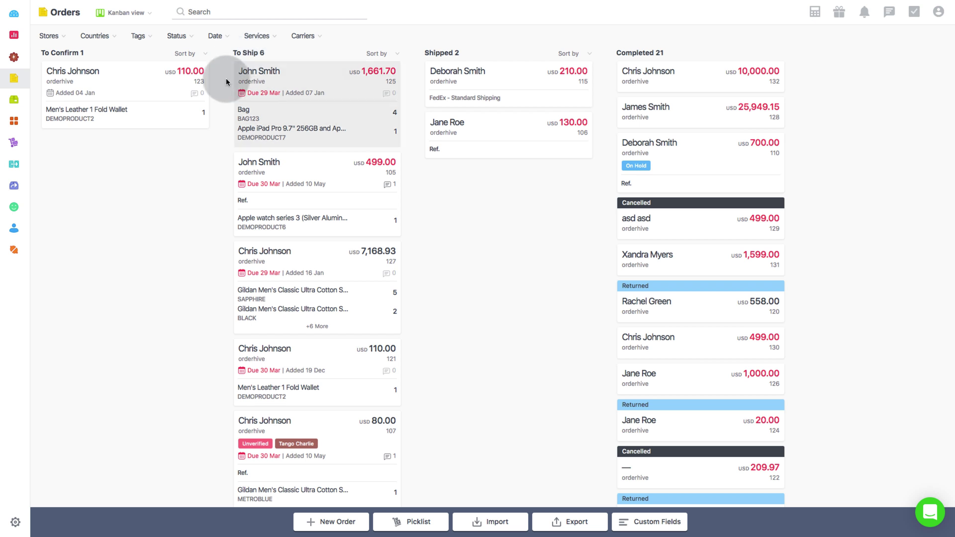
- Select To Ship orders 125, 105 and 127 and create a picklist from them
click(292, 111)
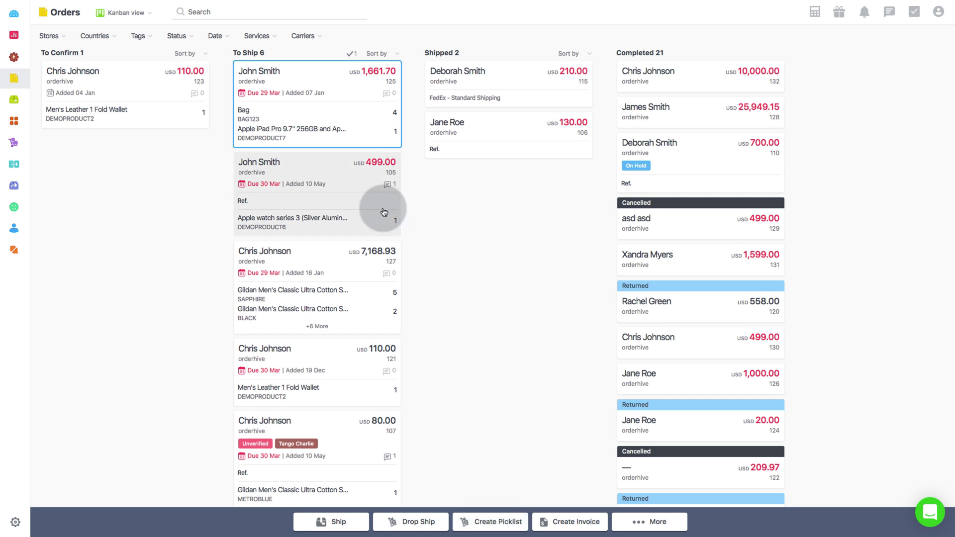
click(348, 167)
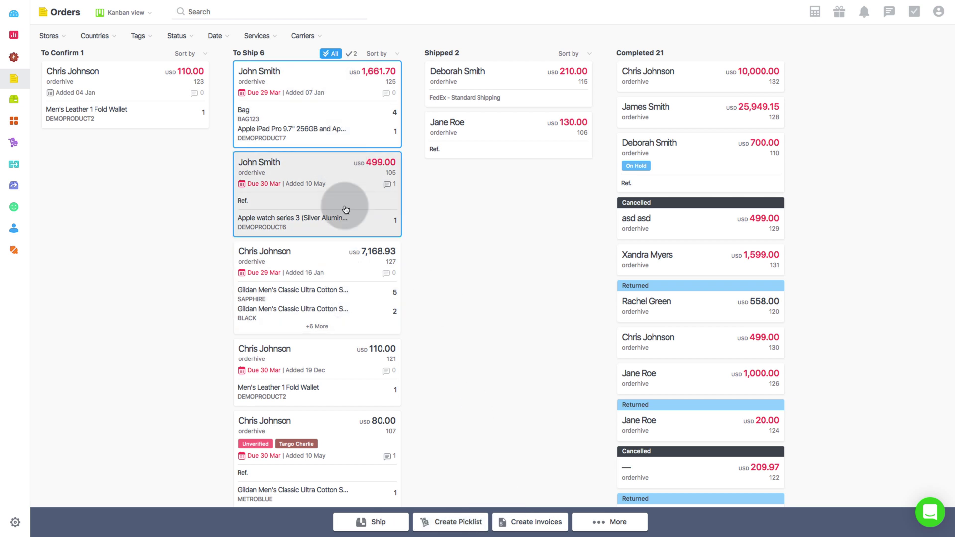
click(332, 263)
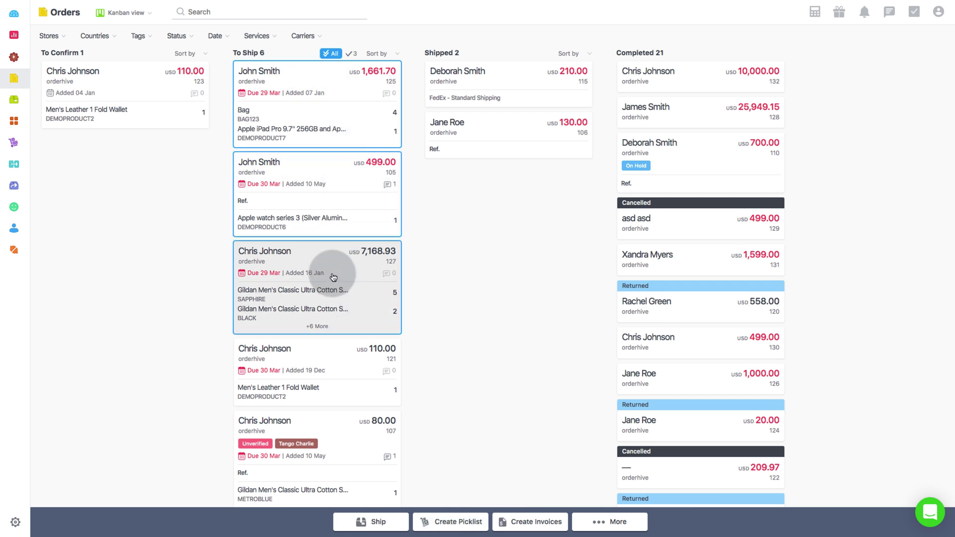
click(453, 522)
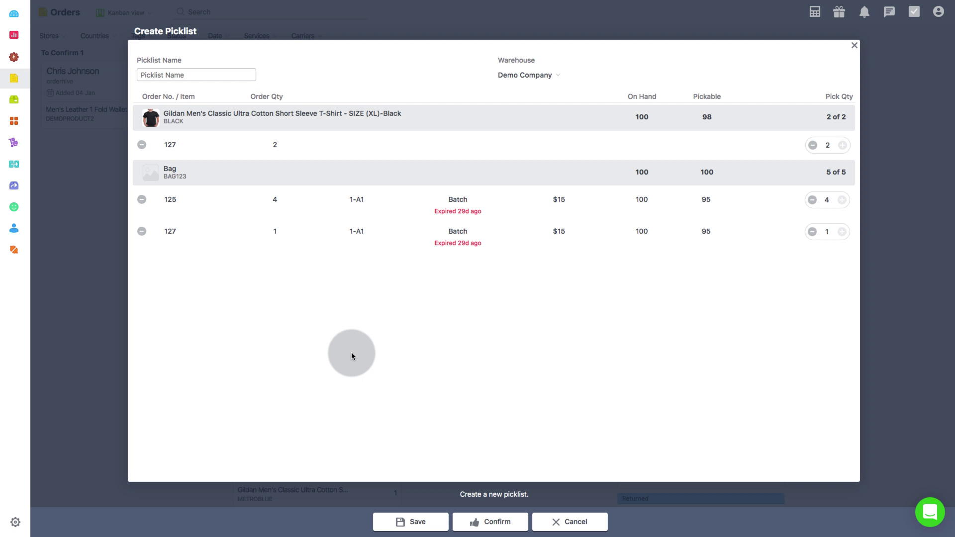
- Name the picklist 'Todayonmonday', keep the Demo Company warehouse, and confirm it
click(164, 75)
text(Today)
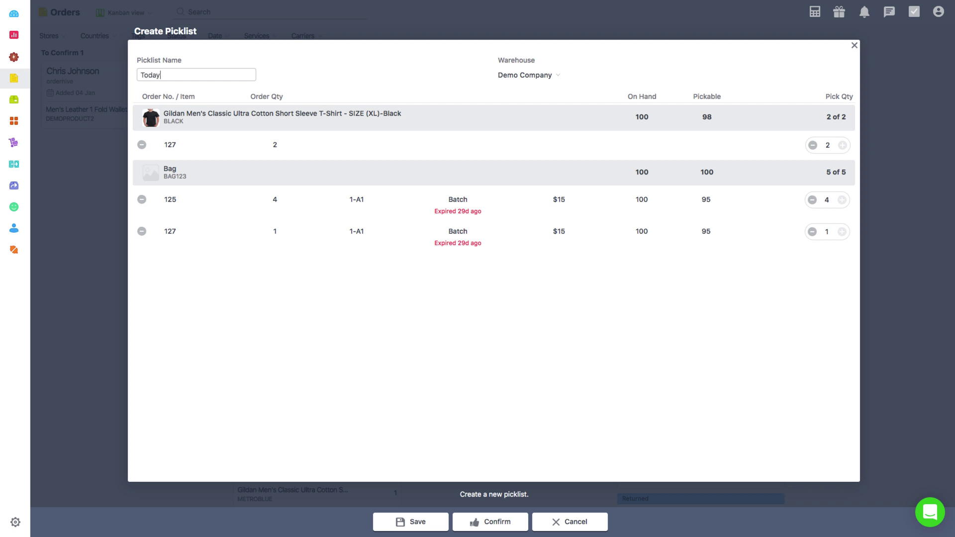
text(onmonday)
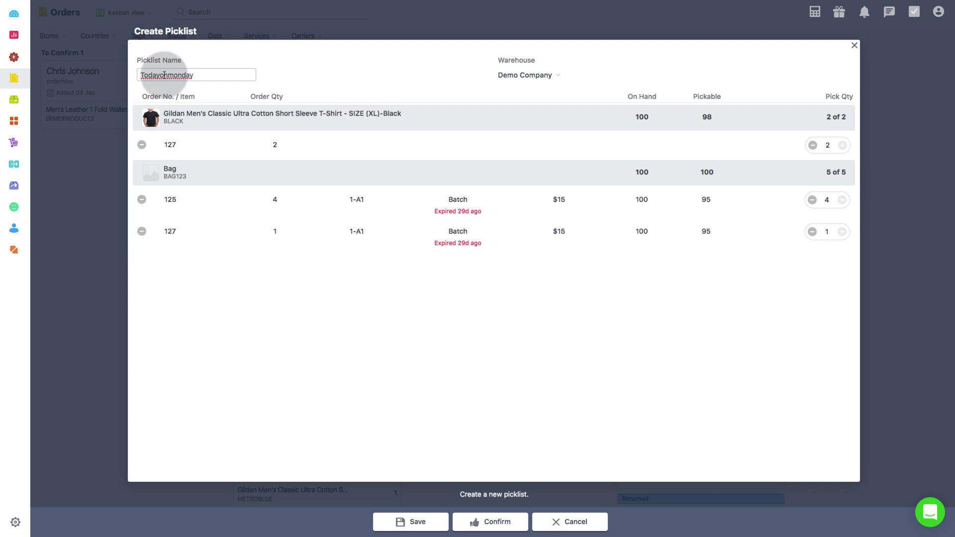
click(538, 76)
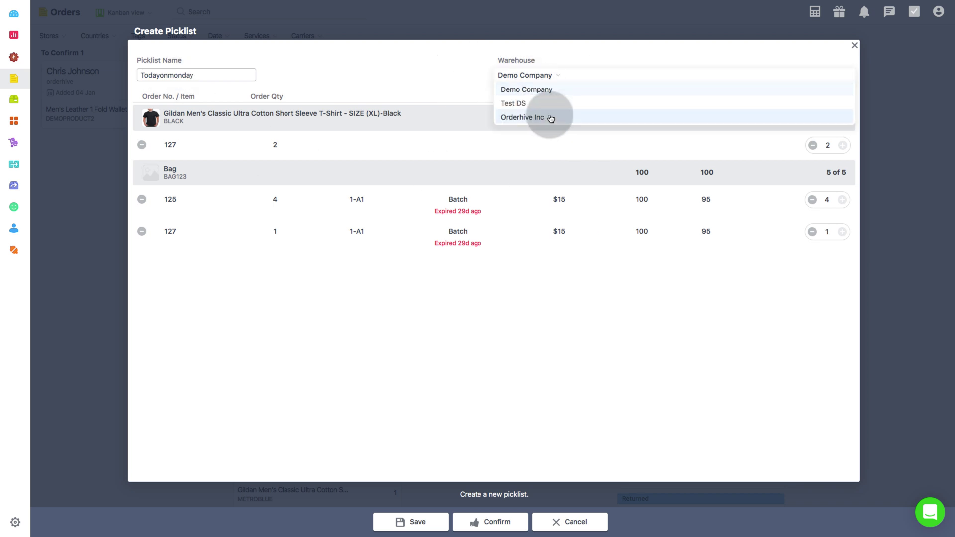
click(443, 84)
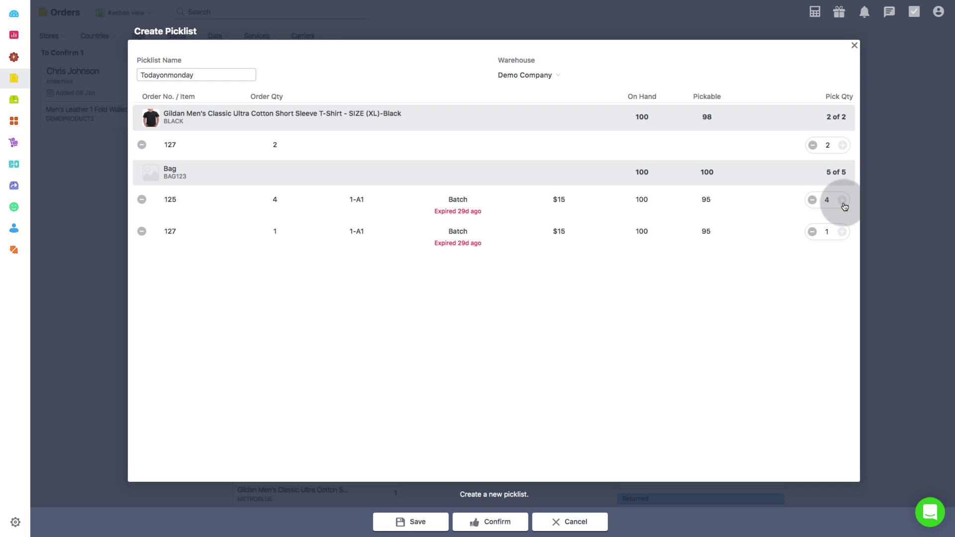
click(490, 522)
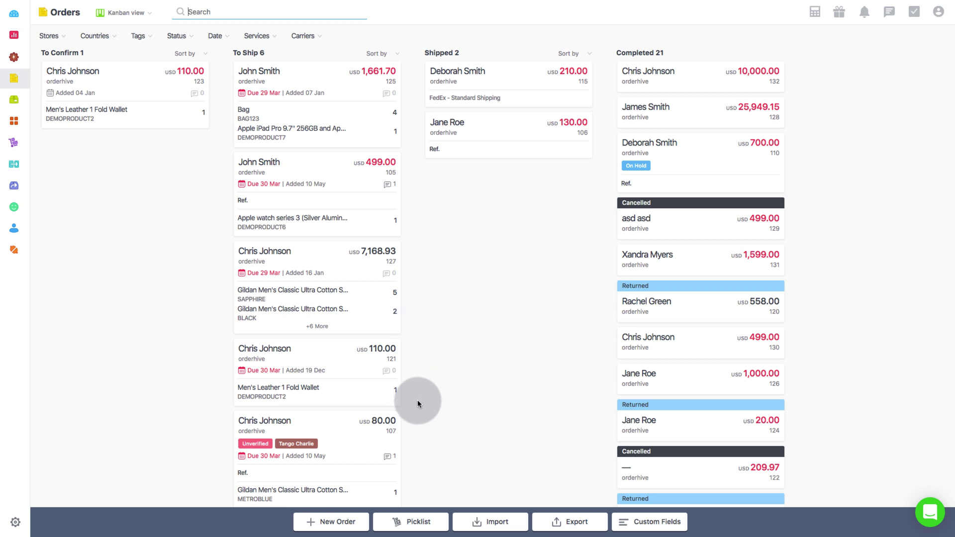
- Check Todayonmonday among the saved picklists, then go to the Orders settings page
click(420, 522)
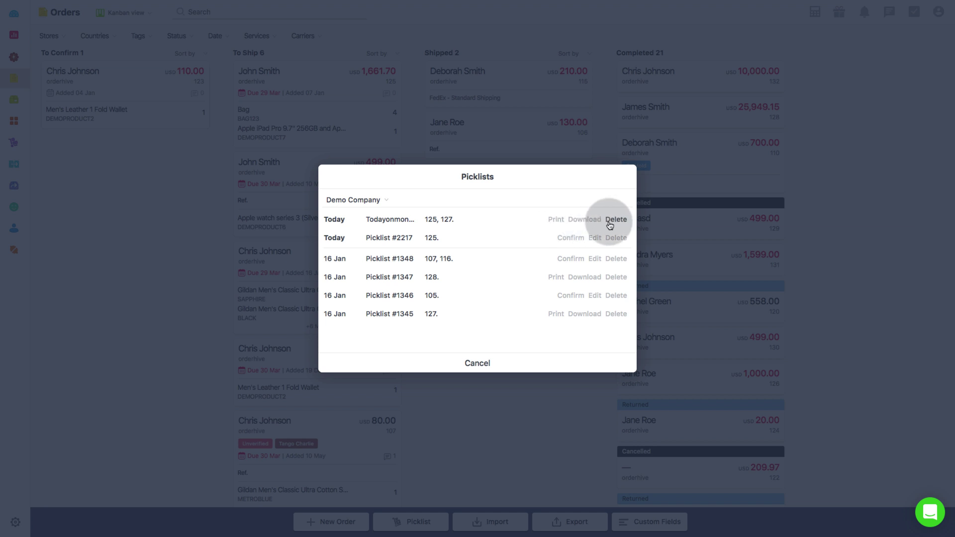
click(386, 201)
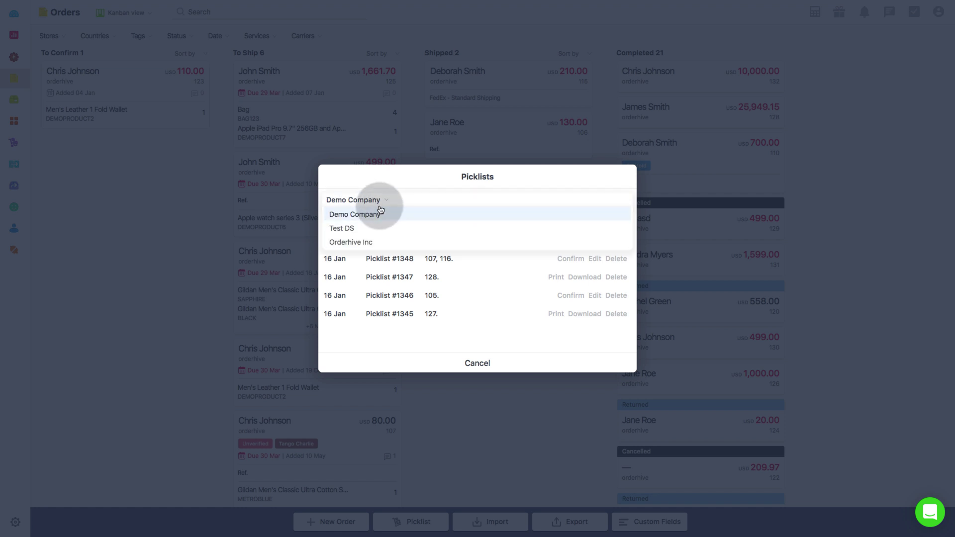
click(490, 362)
click(653, 237)
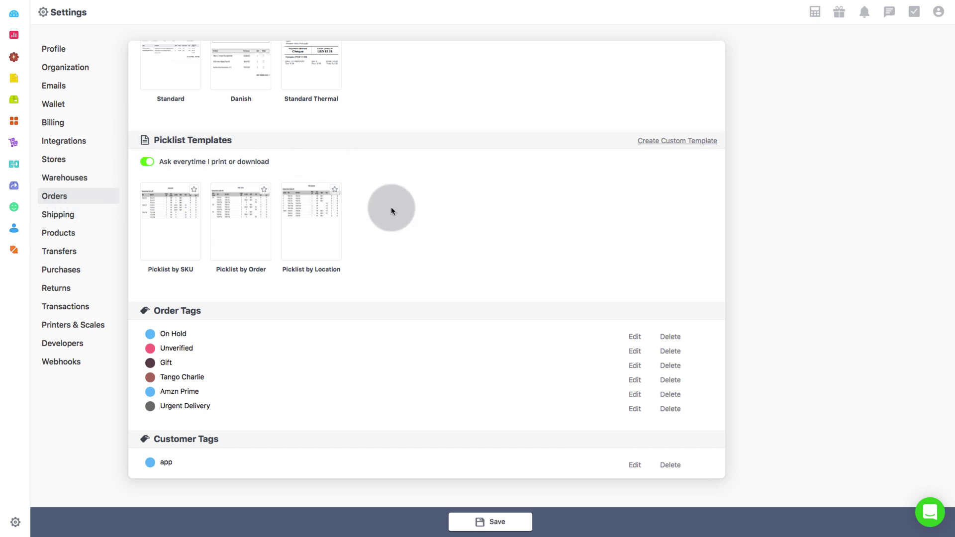
mouse_move(186, 251)
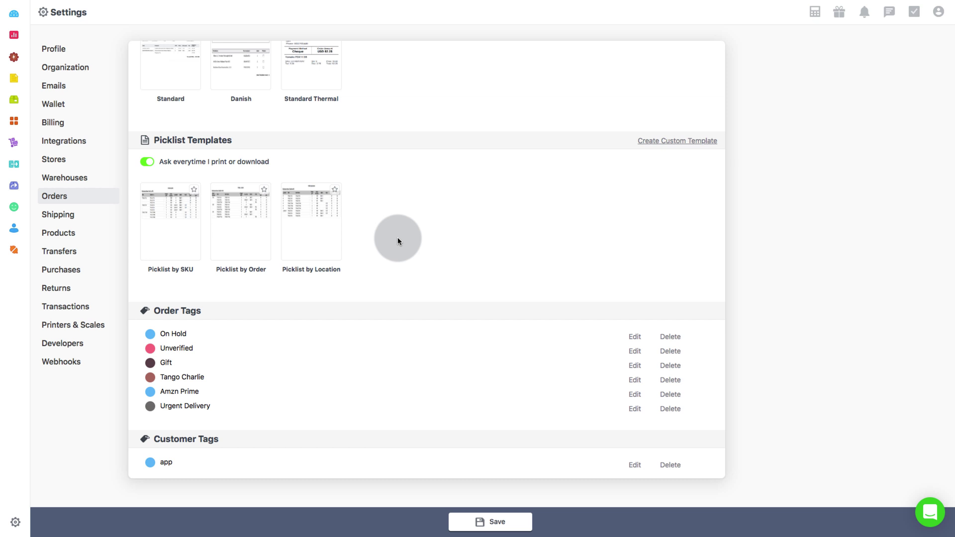
mouse_move(323, 248)
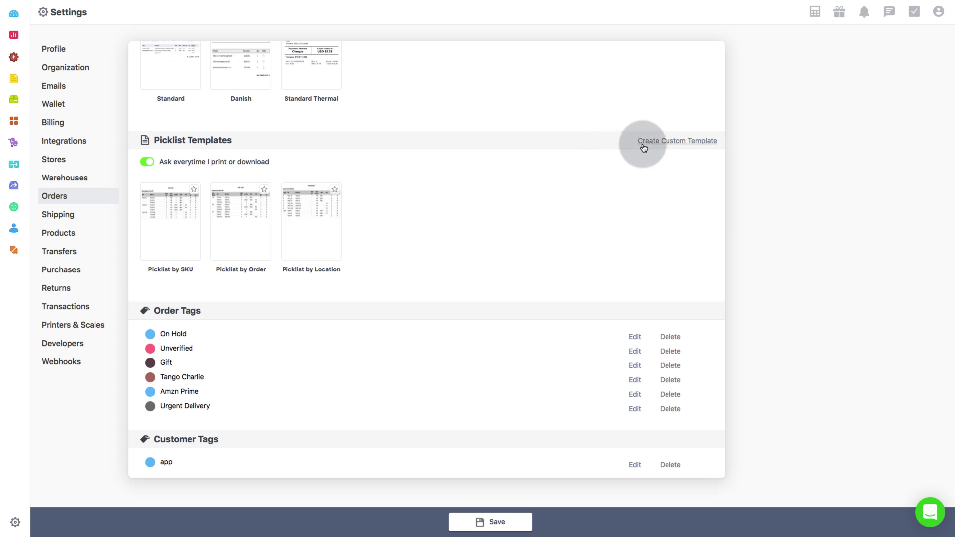
- Start a new custom picklist template named Easy Template and expand its page header
click(683, 144)
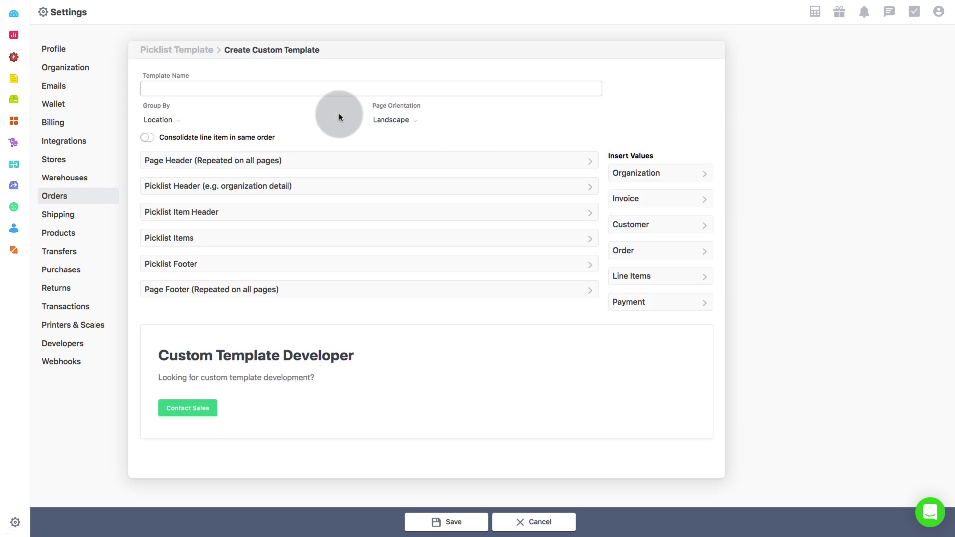
click(150, 88)
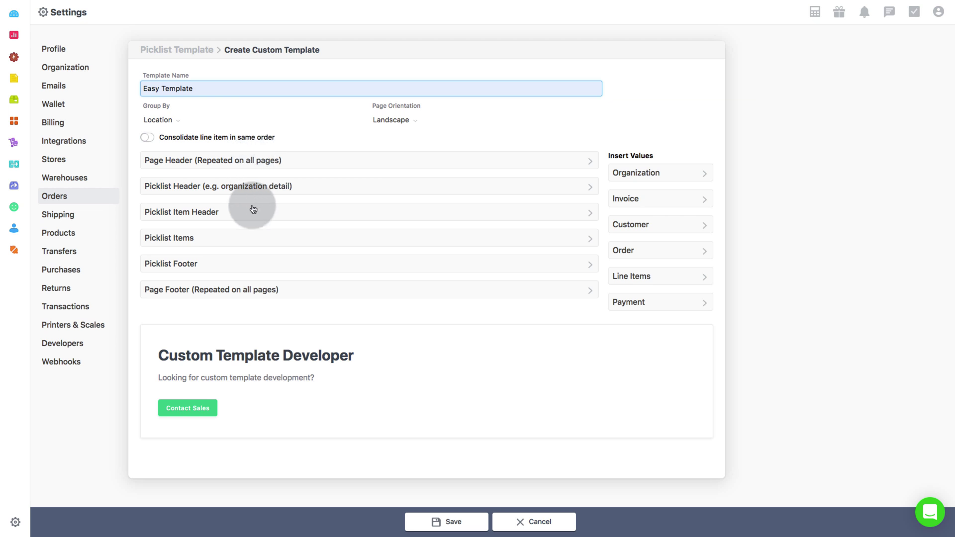
click(224, 164)
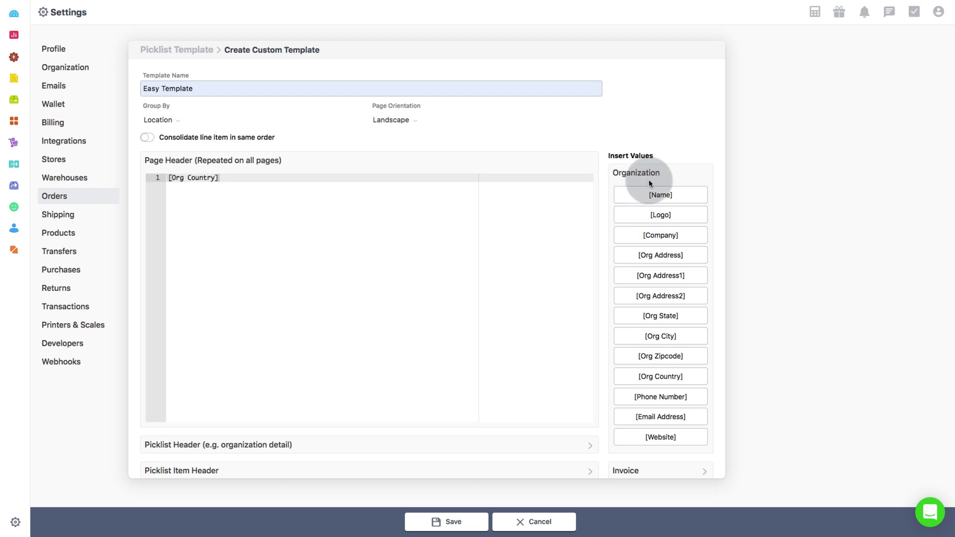
- Insert the Order value [Currency Symbol] into the page header and save the template
scroll(647, 318, down, 4)
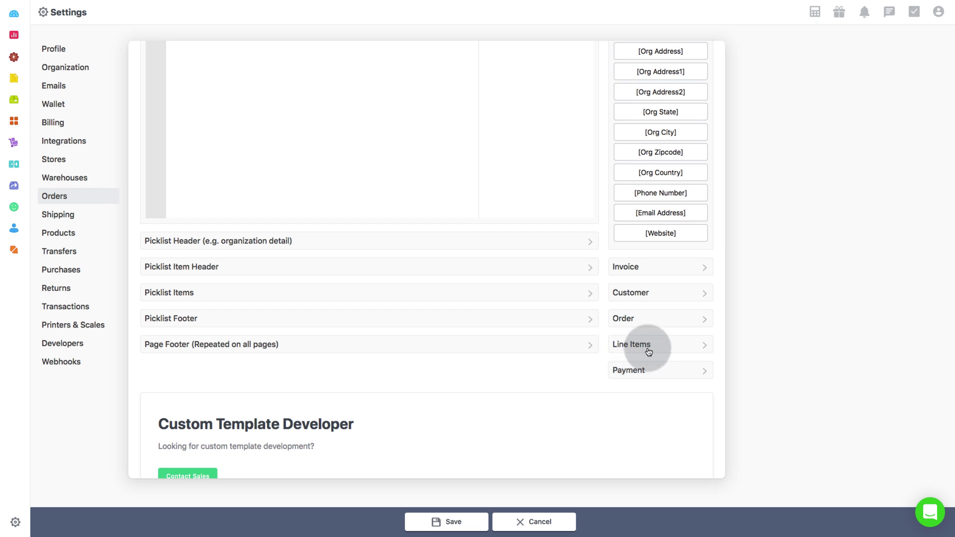
click(626, 318)
click(633, 188)
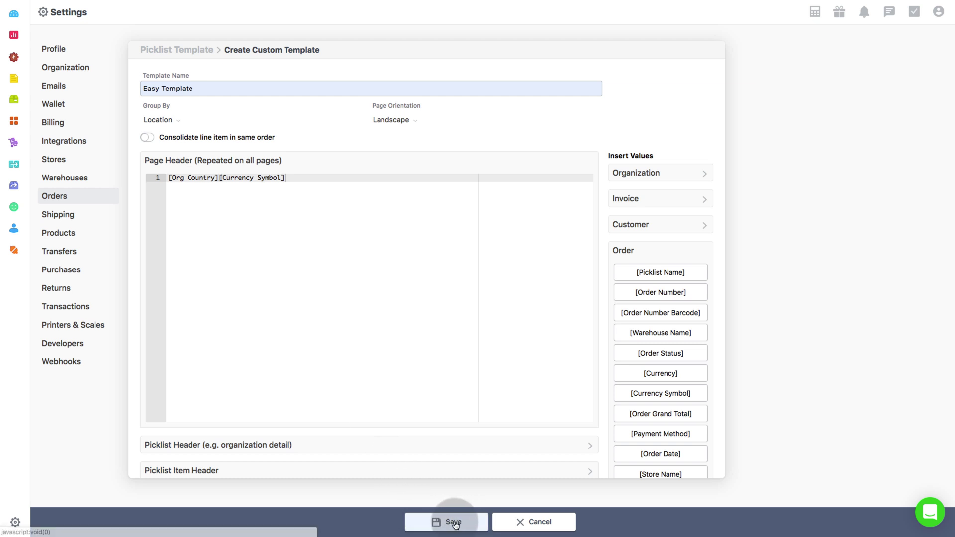
click(454, 523)
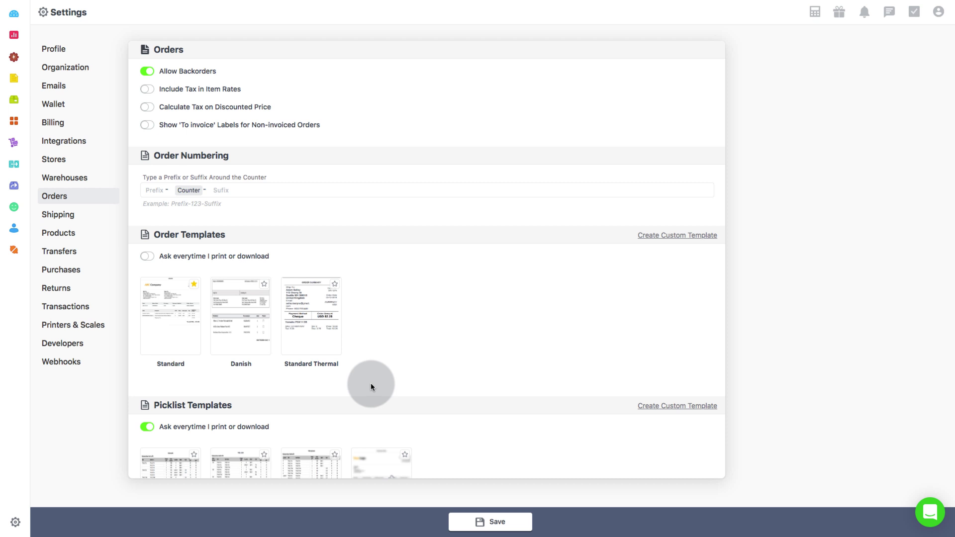
- Unstar Picklist by SKU, turn 'Ask everytime I print or download' on, and save
scroll(371, 383, down, 5)
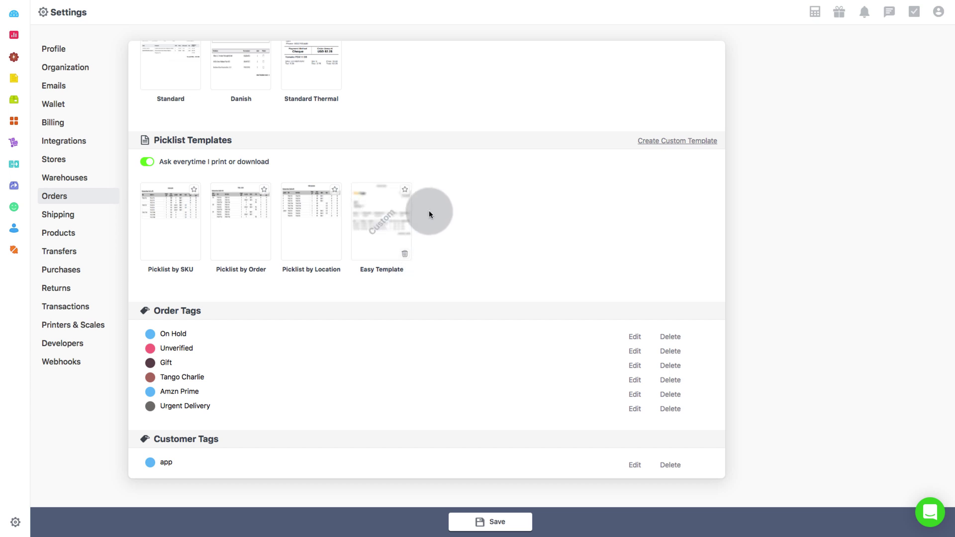
click(194, 190)
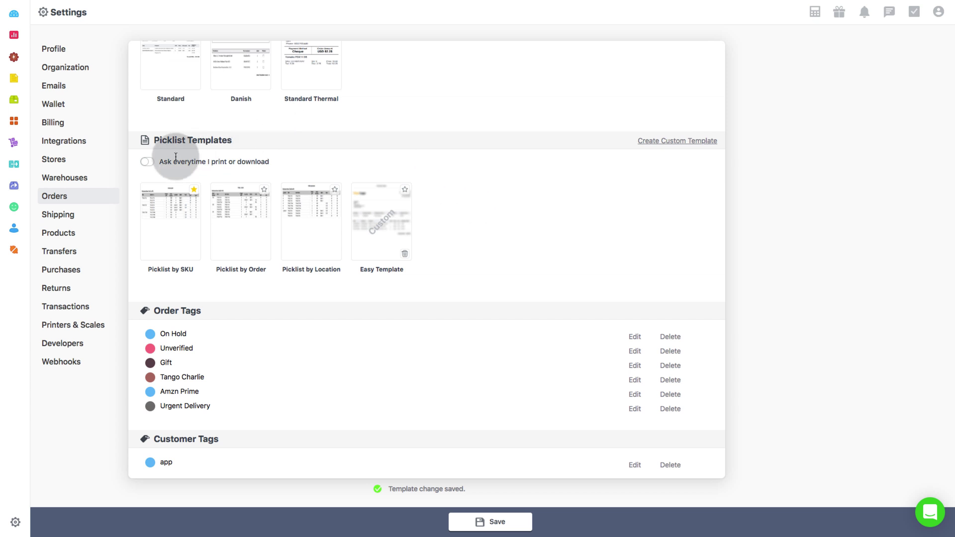
drag(158, 161, 265, 158)
click(279, 163)
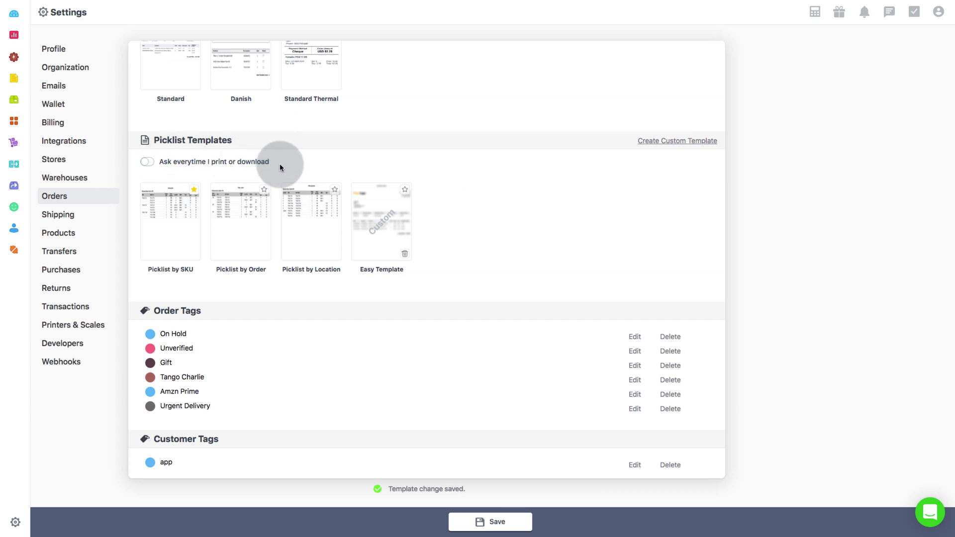
right_click(154, 161)
click(152, 164)
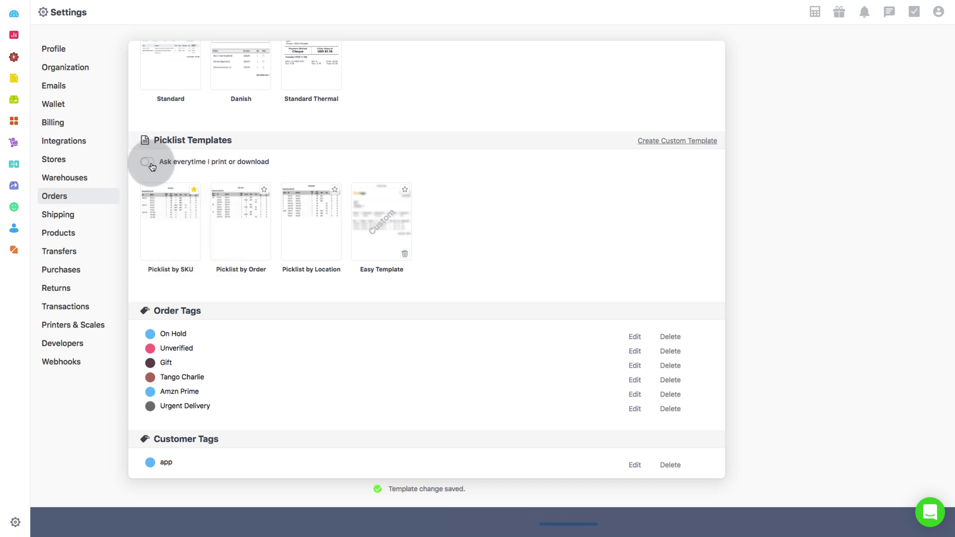
click(147, 161)
click(147, 162)
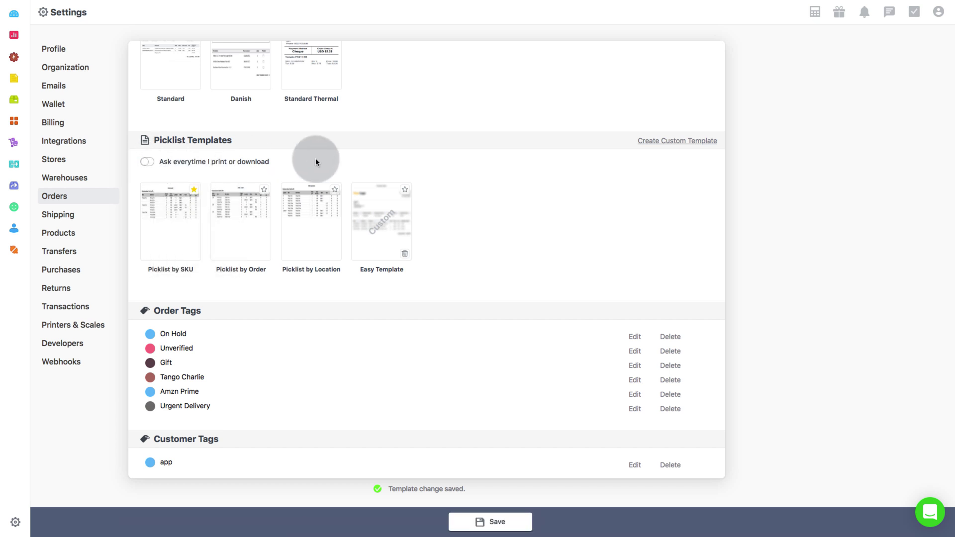
click(156, 162)
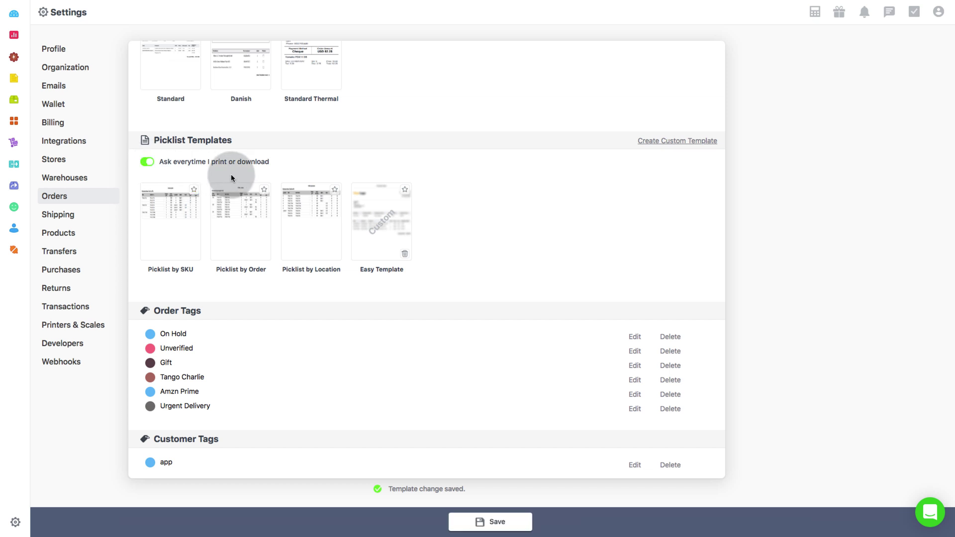
click(490, 522)
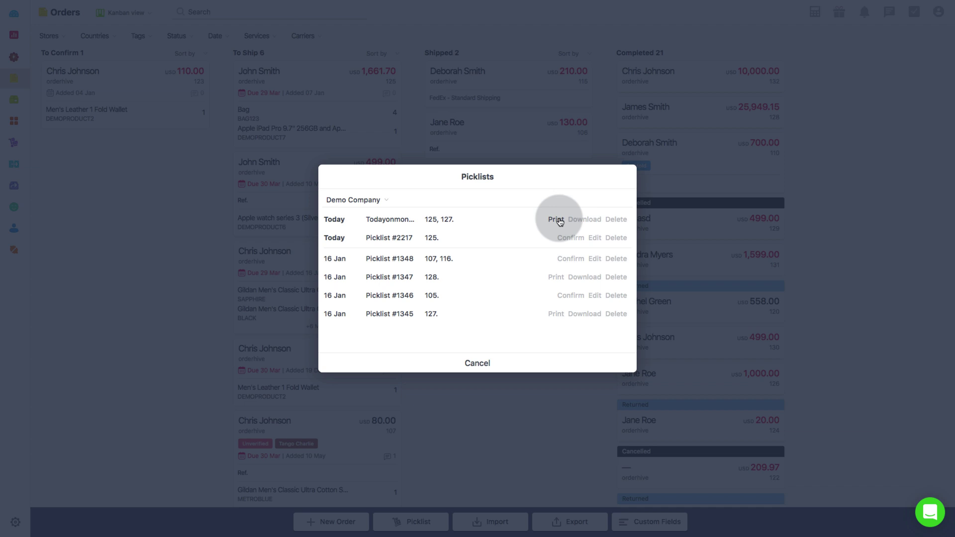
- Print today's picklist for orders 125 and 127 and view its PDF from notifications
click(556, 220)
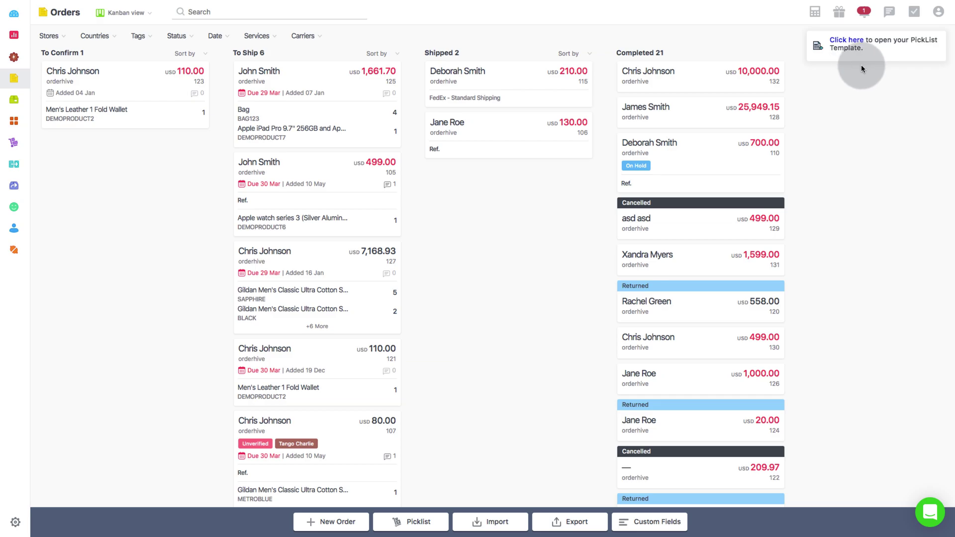
click(864, 12)
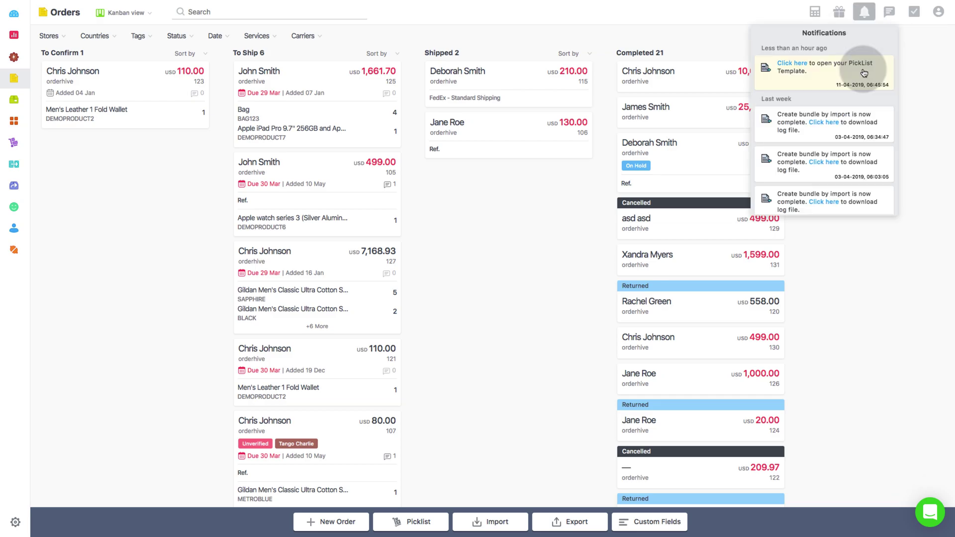
click(791, 67)
click(556, 175)
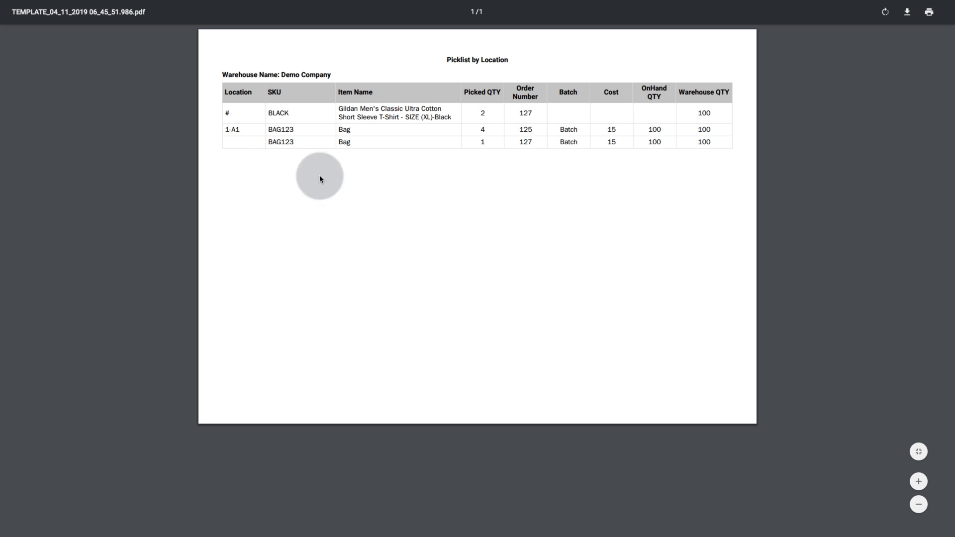
click(889, 412)
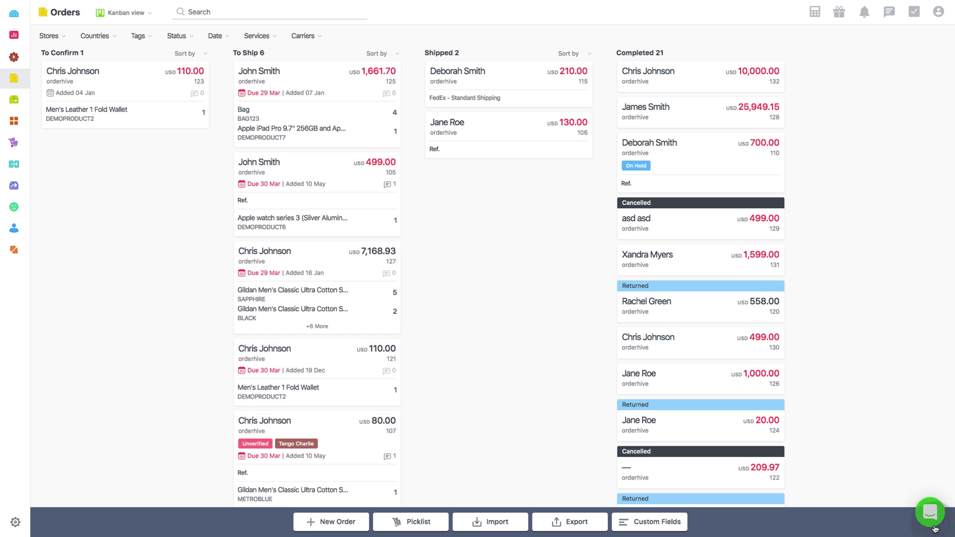
- Open the Intercom support chat and scroll through its conversations and news
click(929, 507)
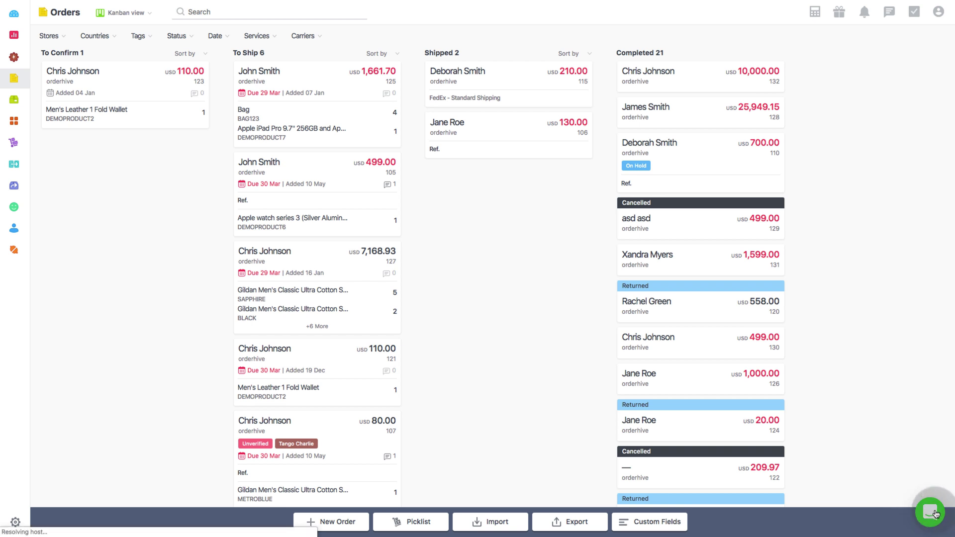
click(860, 287)
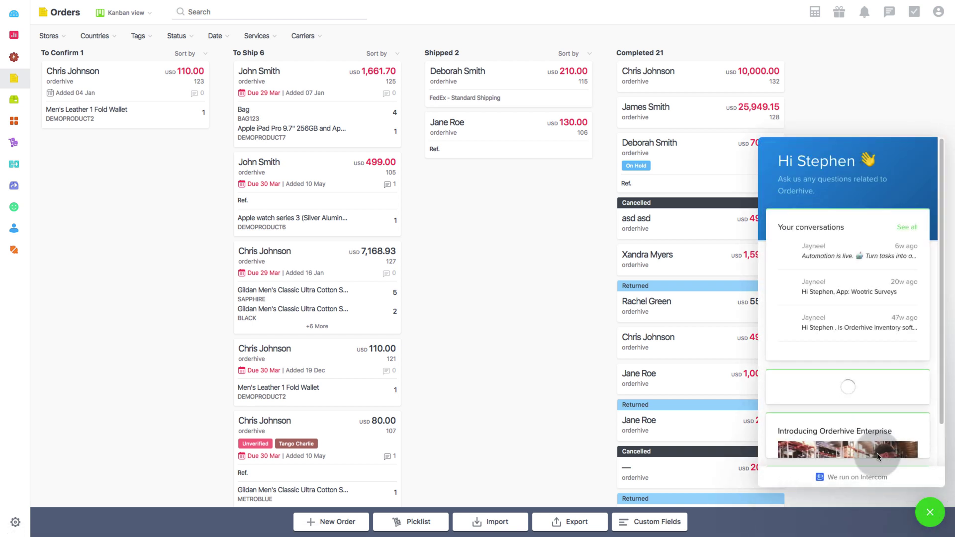
scroll(863, 378, down, 2)
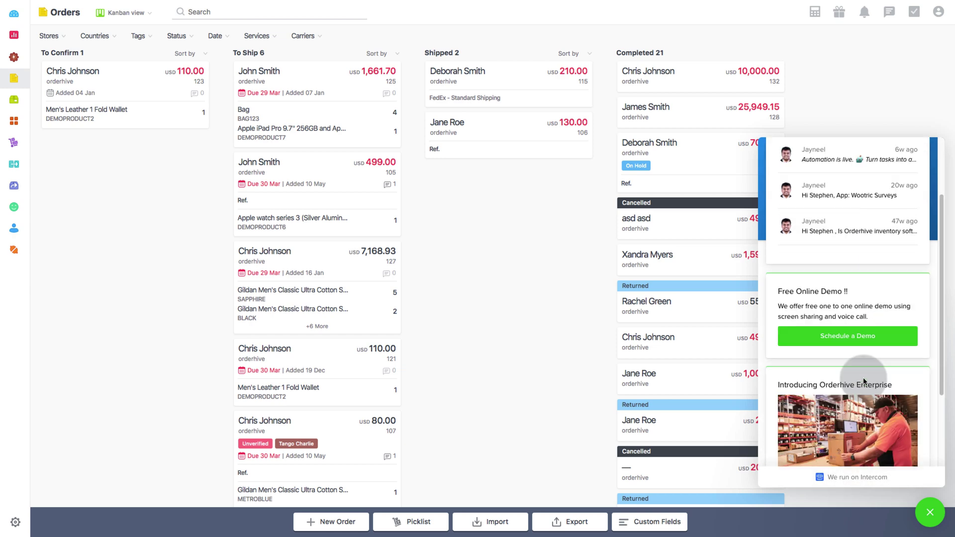